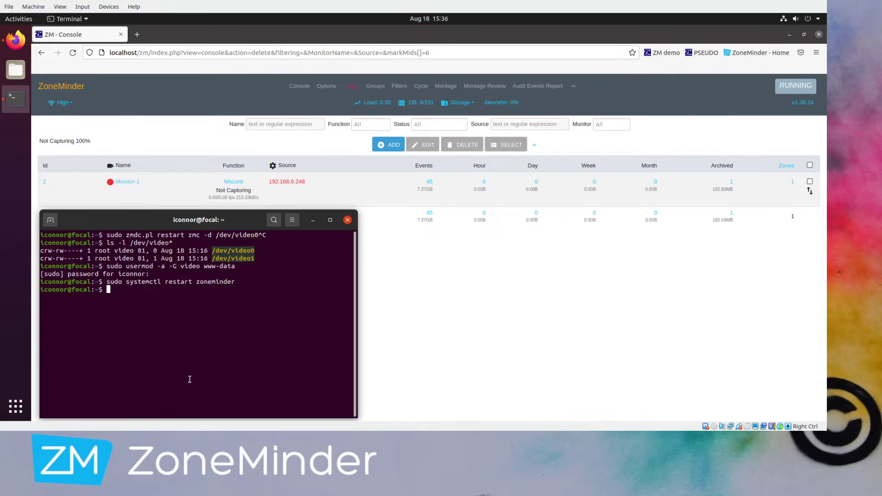
Step: Rerun 'ls -l /dev/video*' to list /dev/video0 and /dev/video1 and their video group ownership
key("Up")
key("Up")
key("Up")
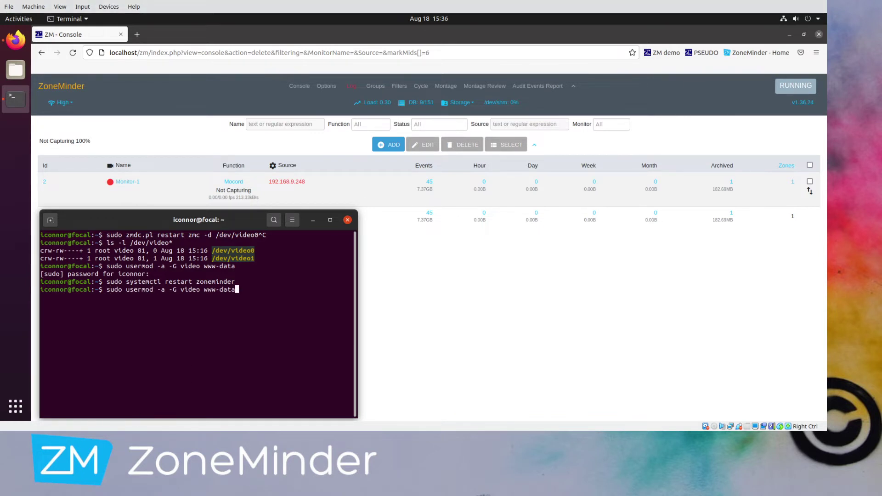
key("Return")
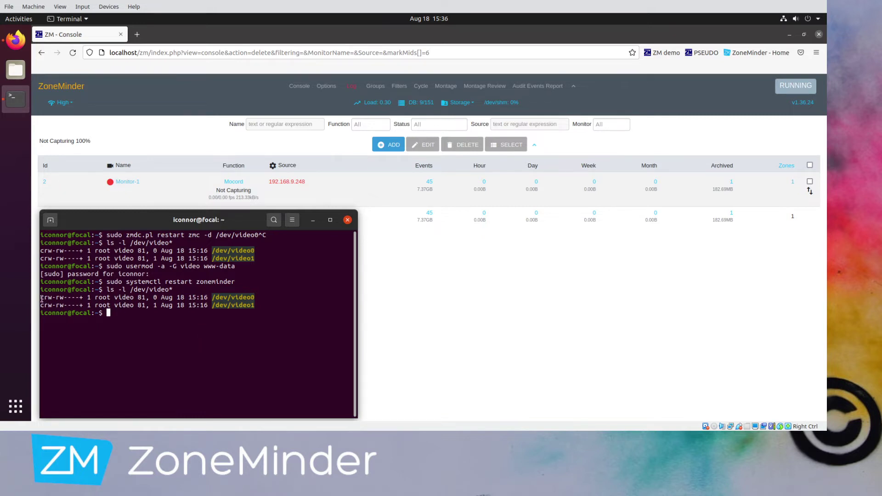
Step: Highlight the device listing, pointing out /dev/video0 and its owning video group
left_click_drag(41, 297, 257, 304)
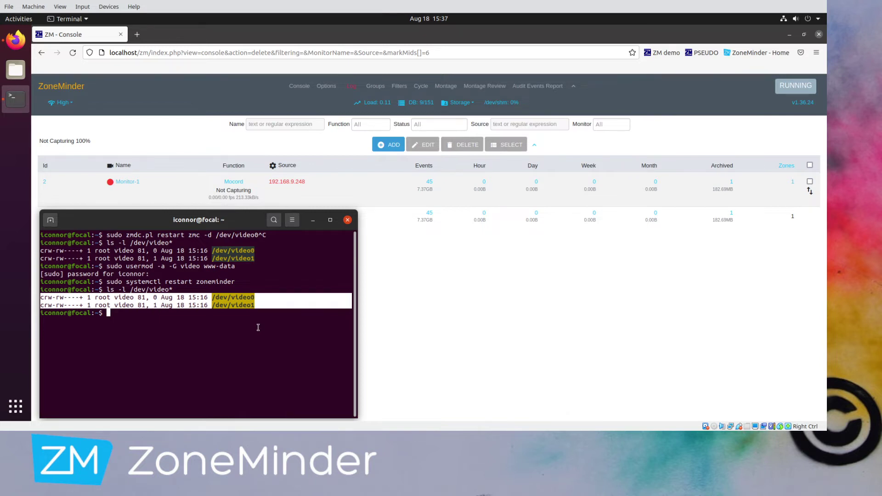
left_click_drag(211, 297, 255, 298)
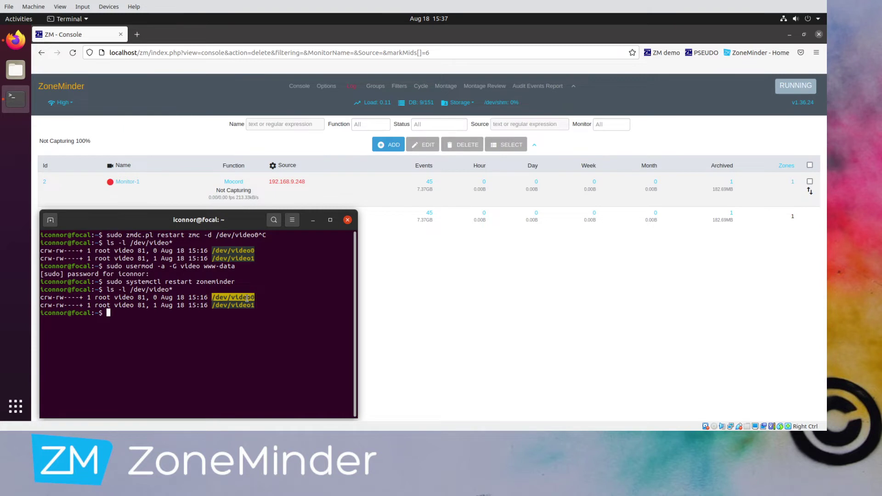
left_click_drag(95, 298, 135, 298)
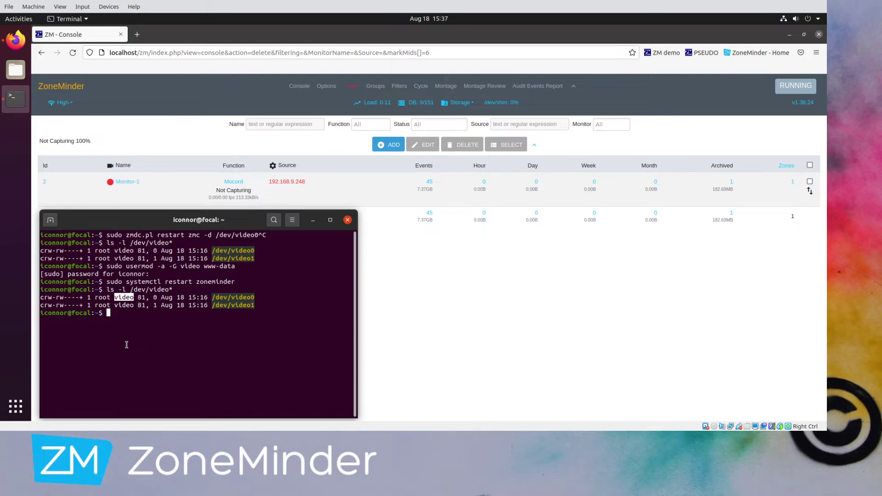
Step: Rerun 'sudo usermod -a -G video www-data', entering the sudo password
key("Up")
key("Up")
key("Up")
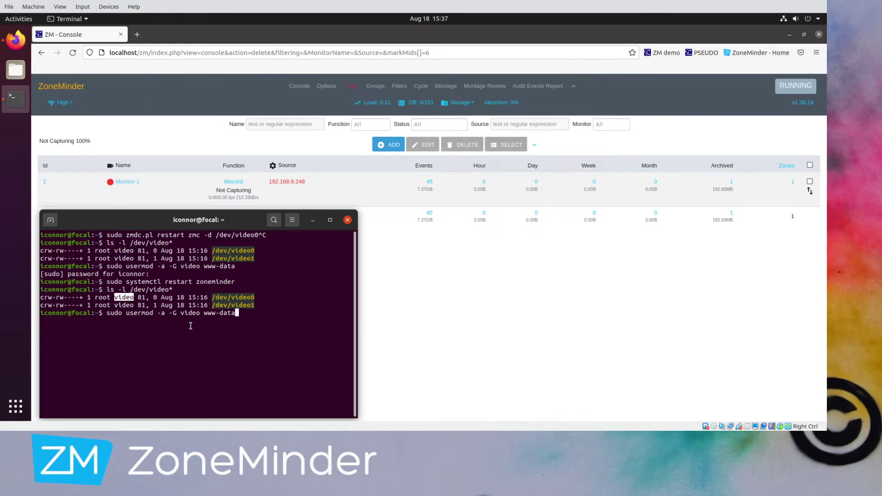
key("Return")
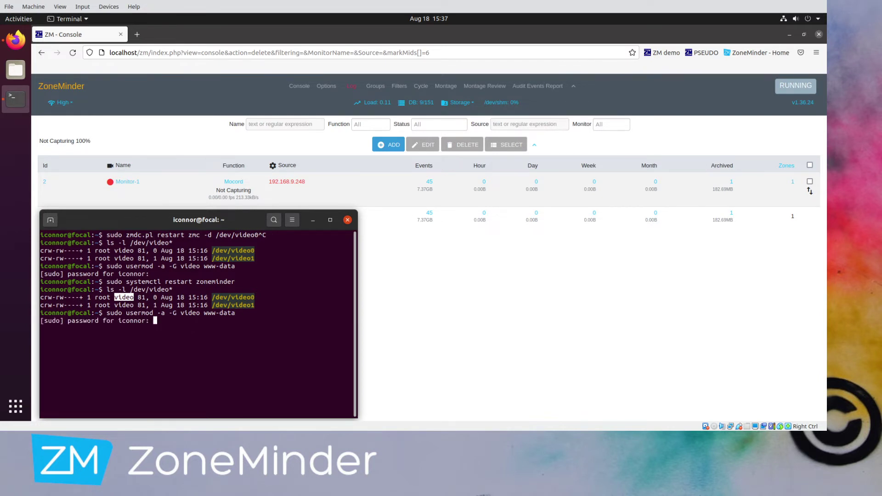
key("Return")
Step: Restart the zoneminder service with 'sudo systemctl restart zoneminder'
key("Up")
key("Up")
key("Up")
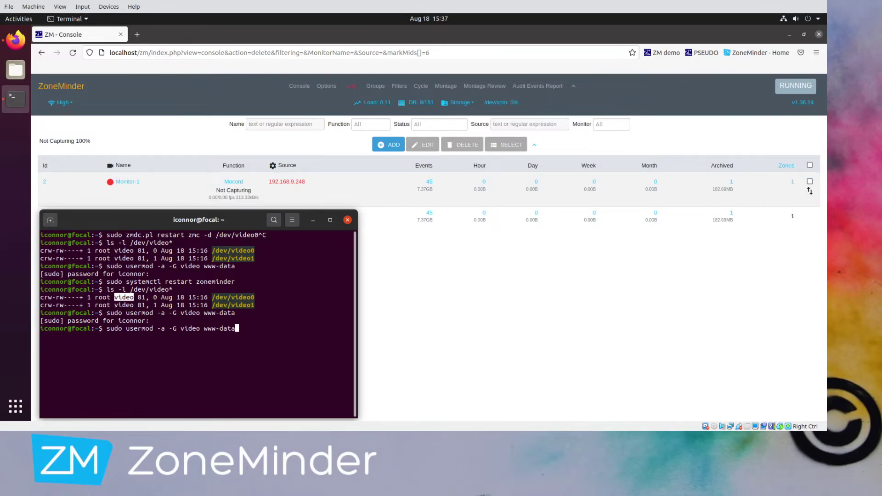
key("Return")
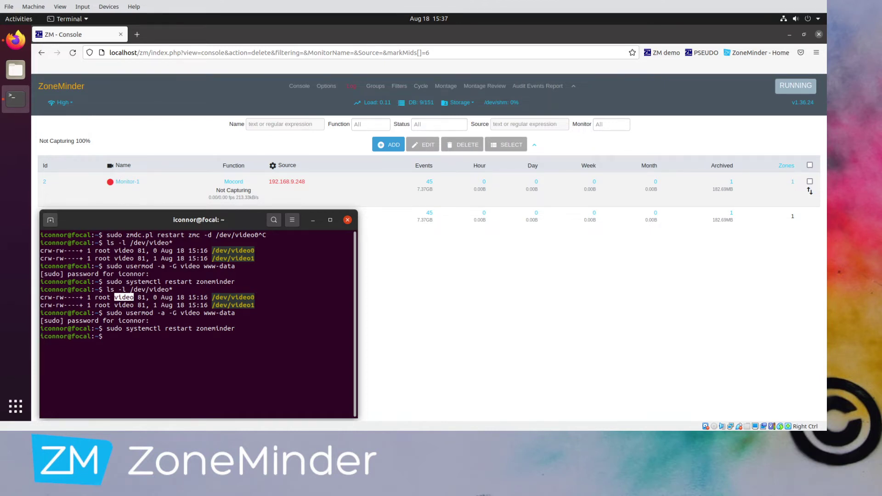
left_click(380, 295)
Step: Add a new monitor, Monitor-3, and choose Local as its source type
left_click(390, 145)
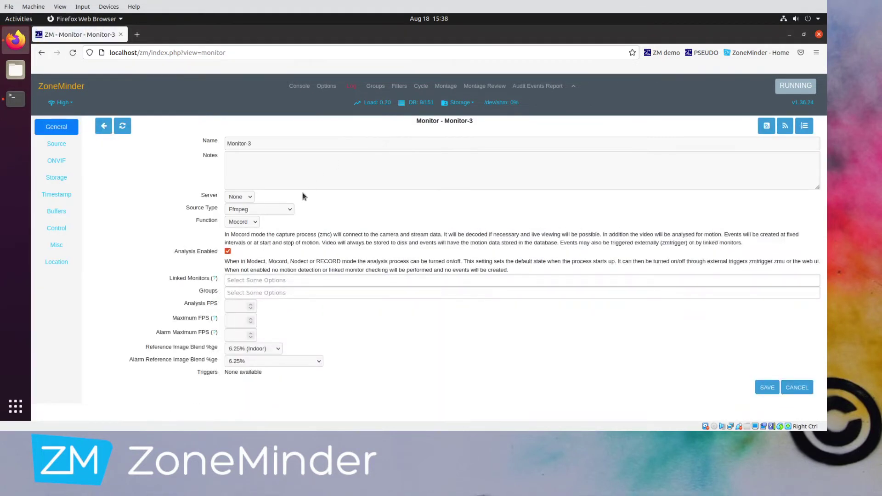
left_click(260, 210)
left_click(250, 222)
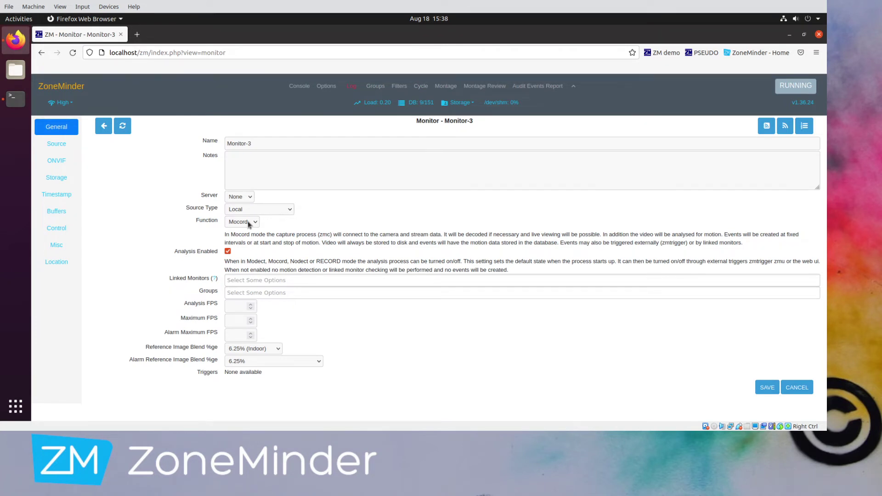
Step: Set the Source device path to /dev/video0, keeping Video For Linux version 2 capture
left_click(62, 146)
type("/dev/video")
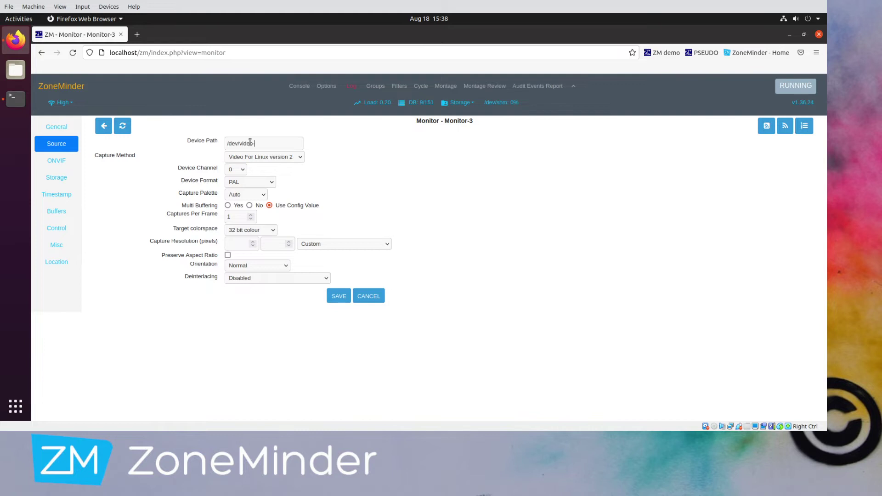
type("0")
left_click(290, 159)
left_click(299, 170)
left_click(232, 170)
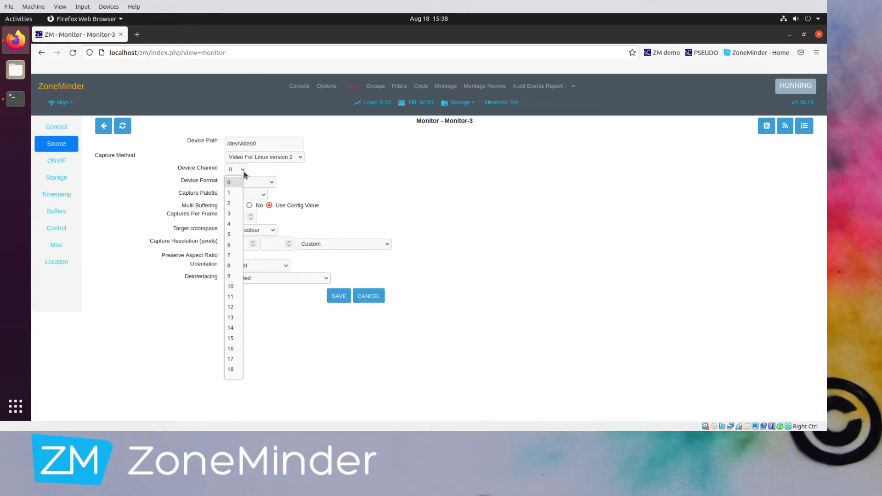
Step: Keep device channel 0 and switch the device format from PAL to NTSC
left_click(258, 176)
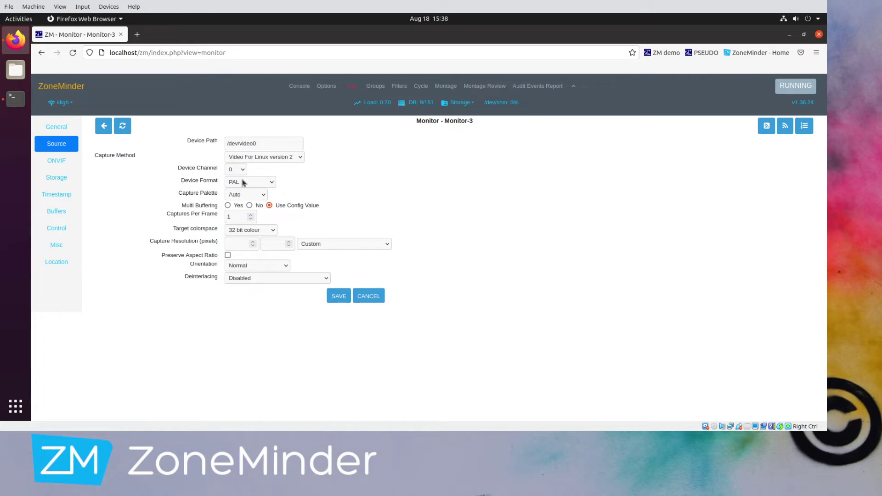
left_click(243, 183)
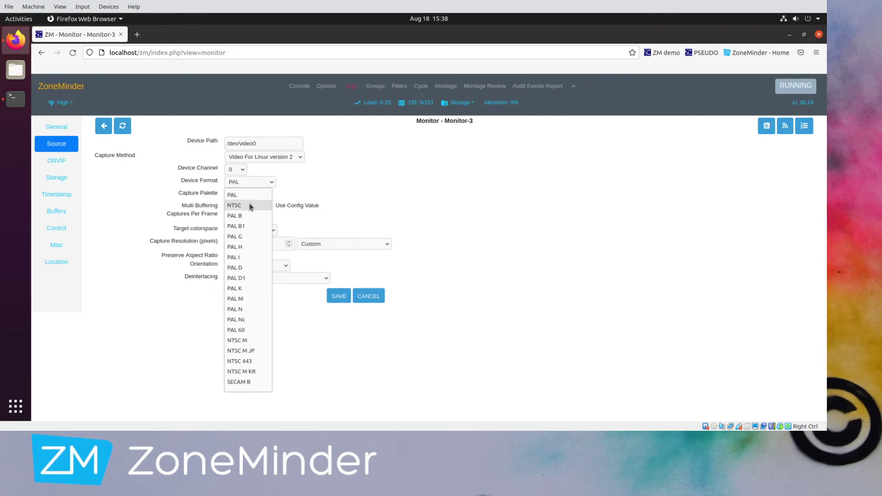
left_click(250, 207)
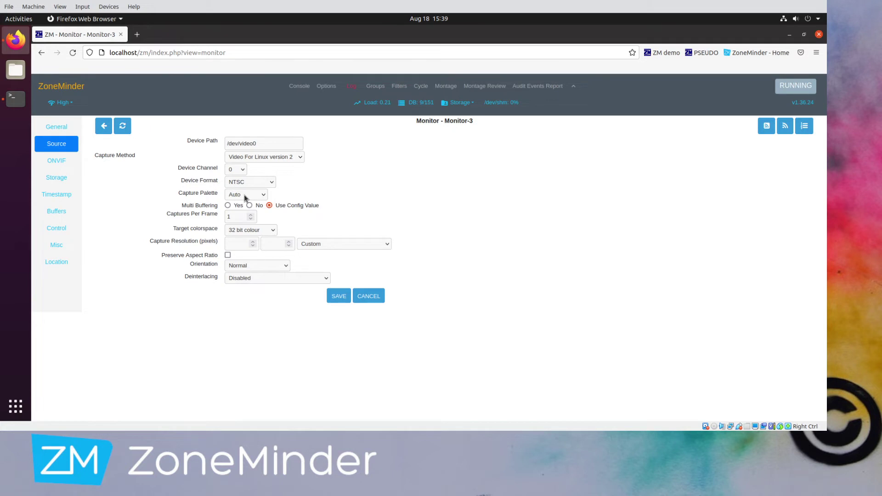
left_click(245, 198)
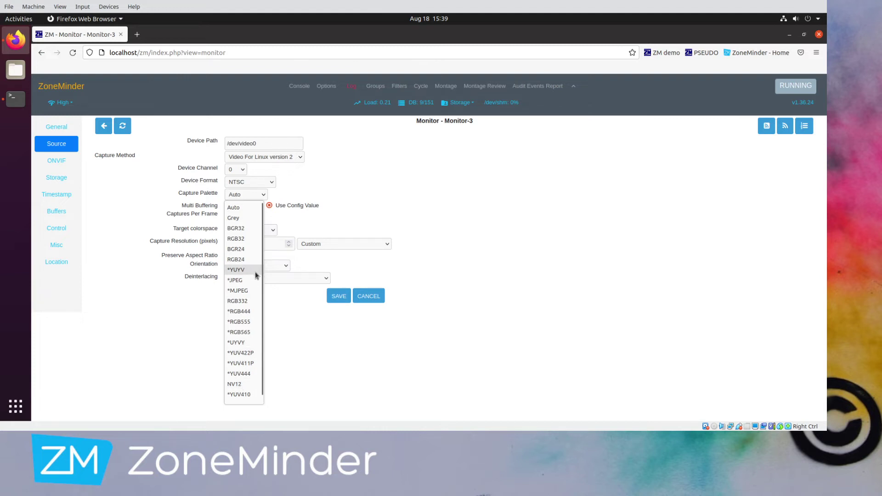
Step: Leave capture palette Auto and target colorspace 32 bit colour, then show the capture resolution presets
left_click(359, 206)
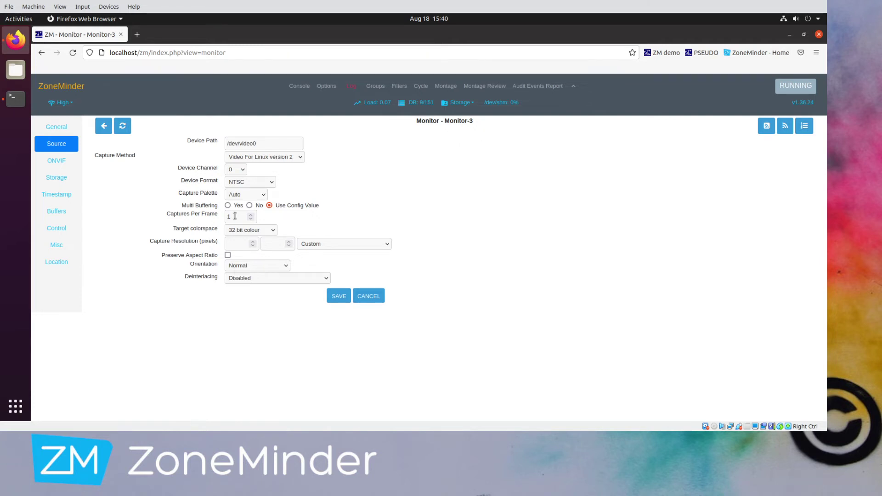
left_click_drag(234, 216, 226, 216)
left_click(370, 243)
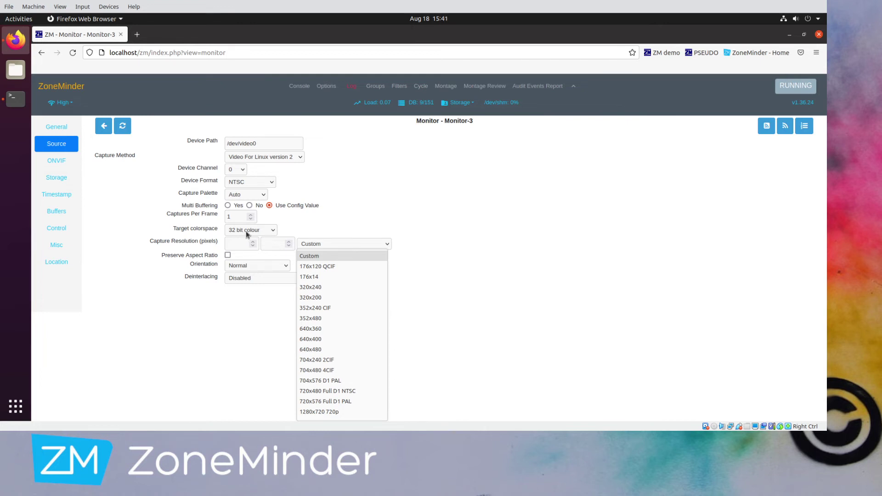
left_click(284, 230)
left_click(271, 230)
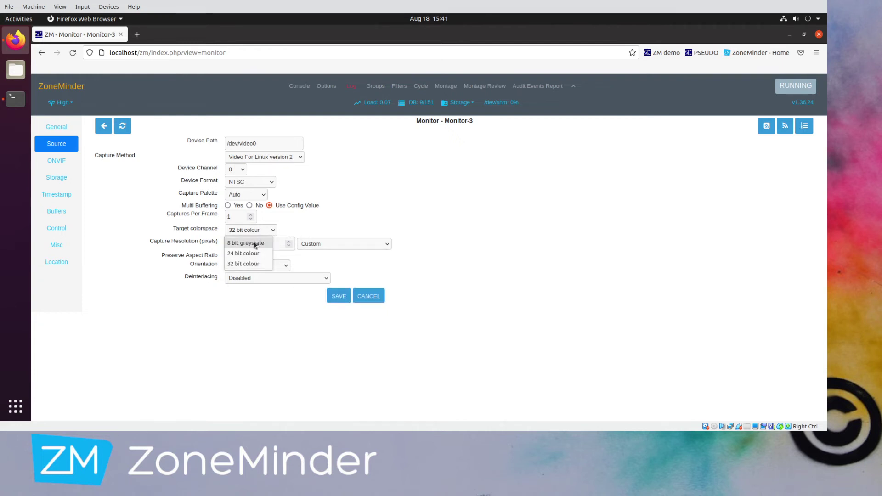
left_click(313, 224)
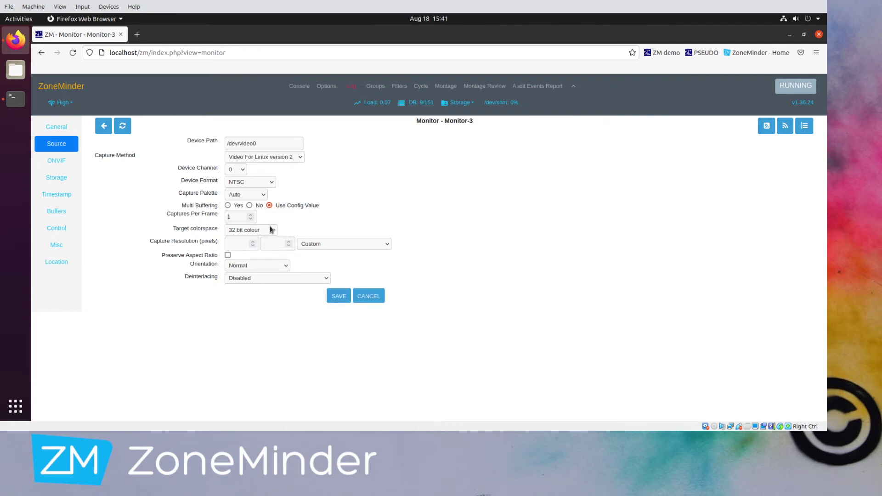
left_click(337, 244)
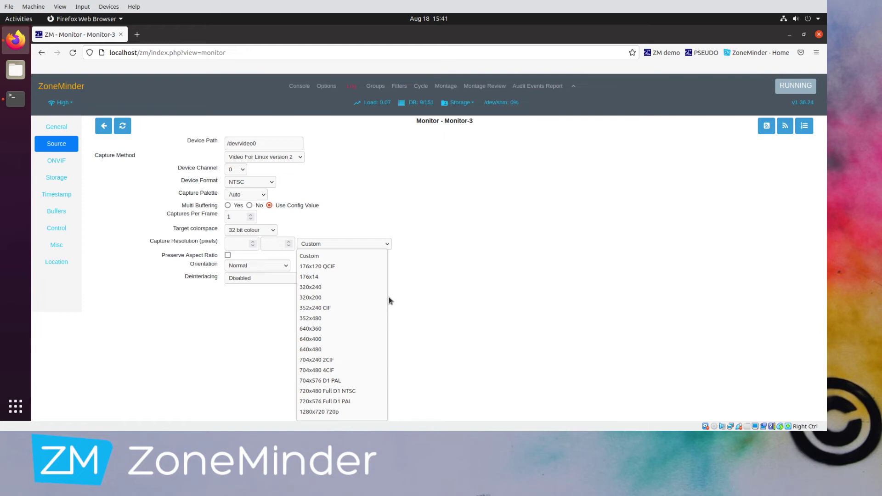
Step: Choose 1280x720 720p capture resolution and save Monitor-3
scroll(324, 416, "down", 1)
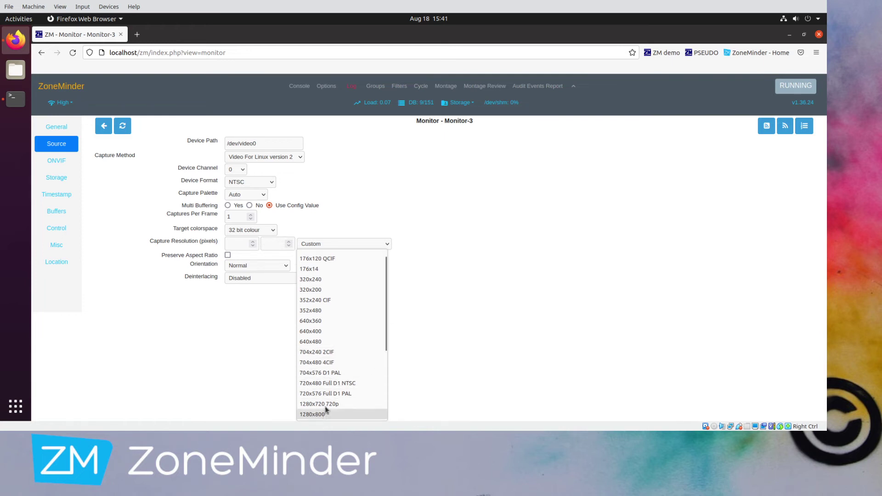
left_click(326, 404)
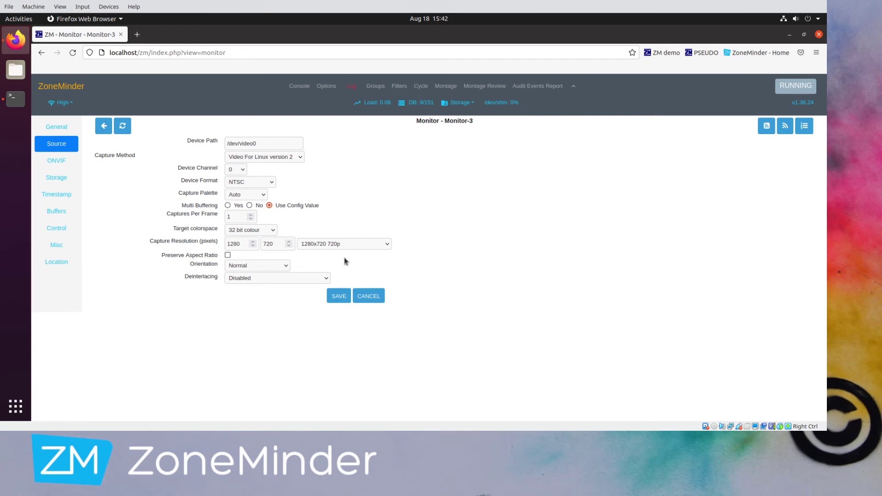
left_click(340, 298)
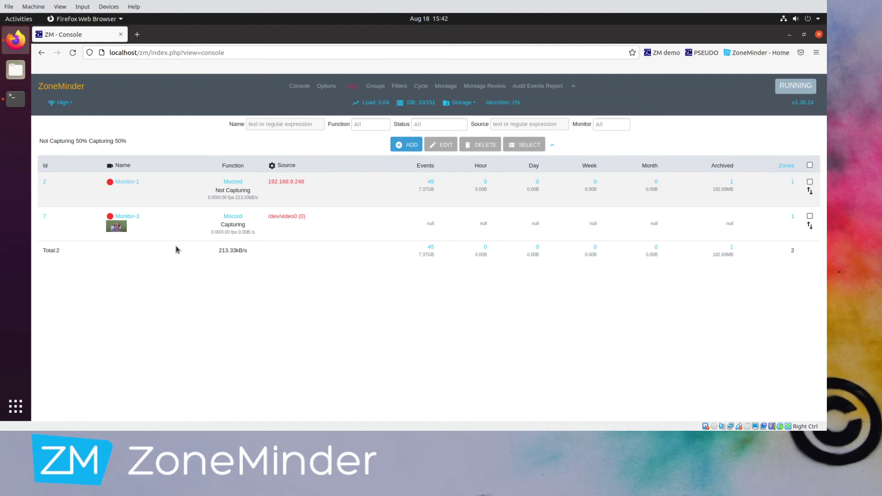
Step: Open Monitor-3's live feed and its Brightness, Contrast, Hue and Colour settings dialog
left_click(116, 228)
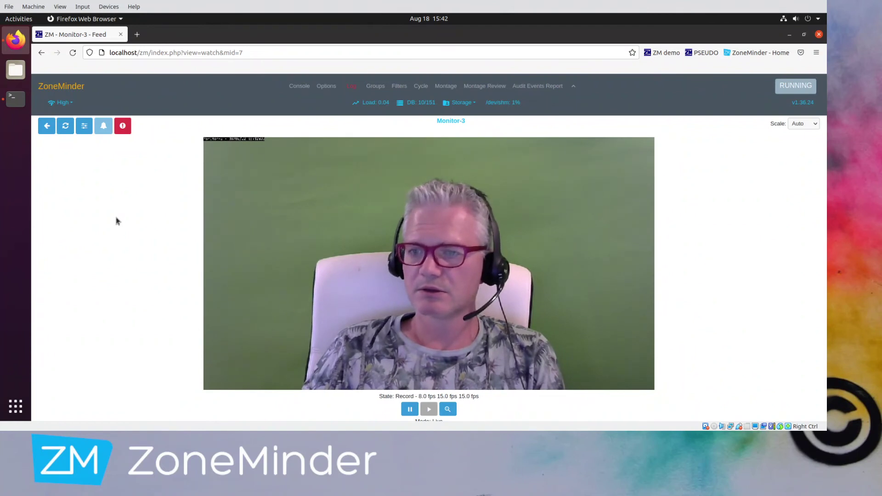
left_click(83, 130)
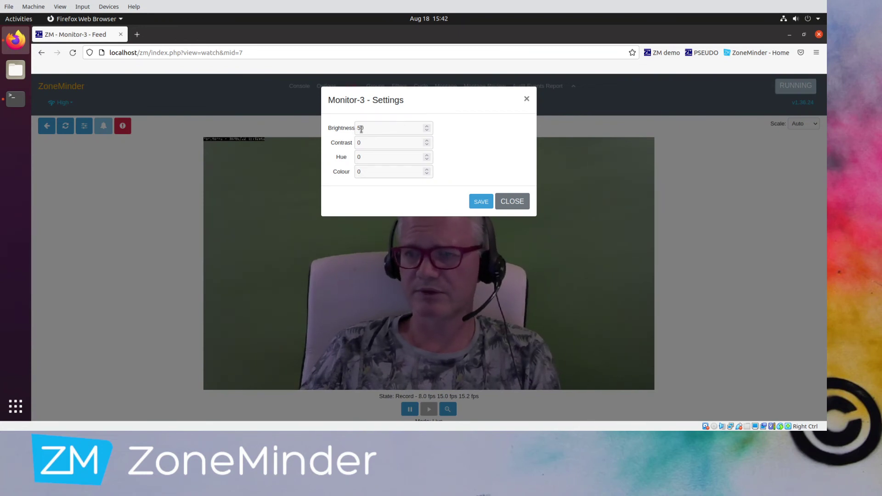
Step: Change Monitor-3's brightness from 50 to 100, save it, and reopen the live feed
left_click_drag(374, 127, 352, 125)
type("100")
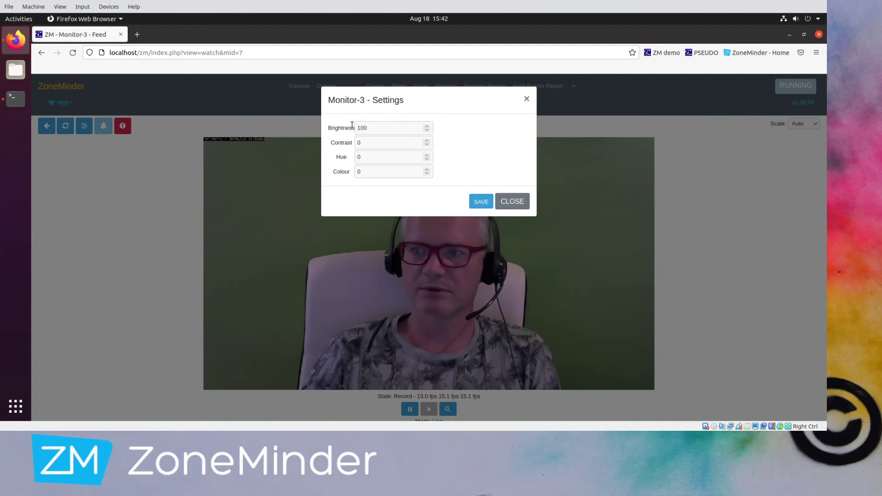
left_click(481, 202)
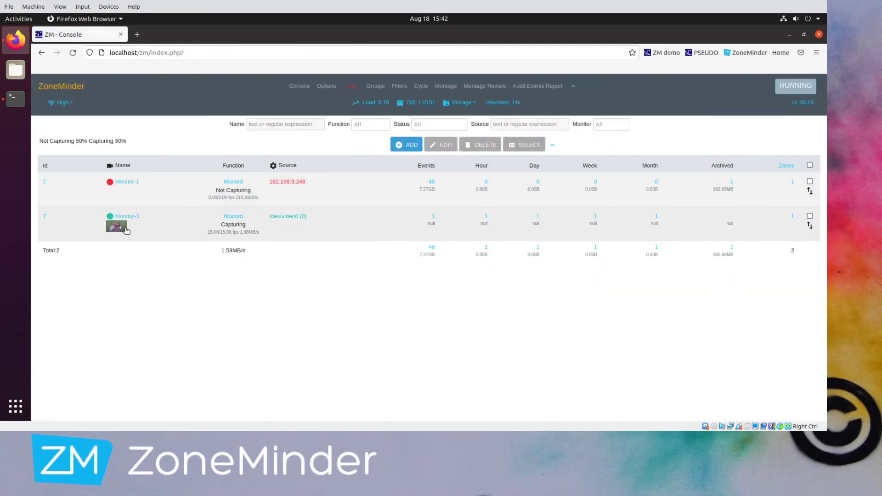
left_click(126, 230)
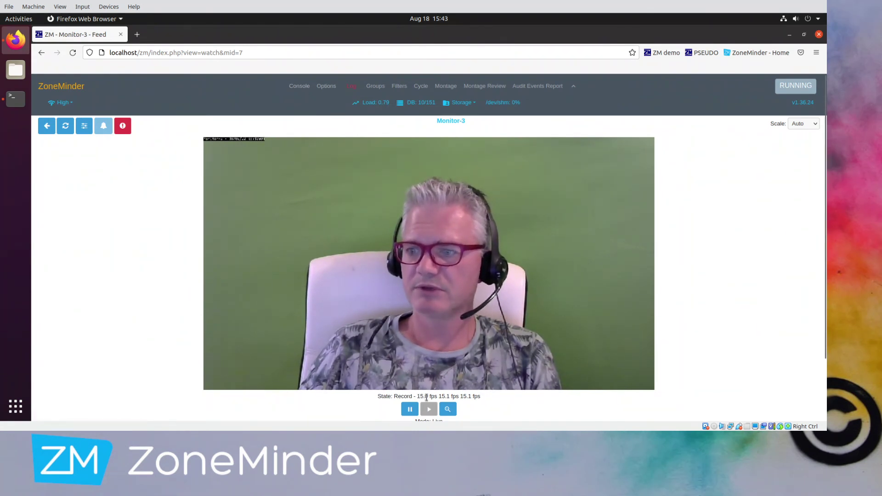
Step: From the console, open Monitor-3's configuration and save Alarm Maximum FPS as 15
left_click(303, 92)
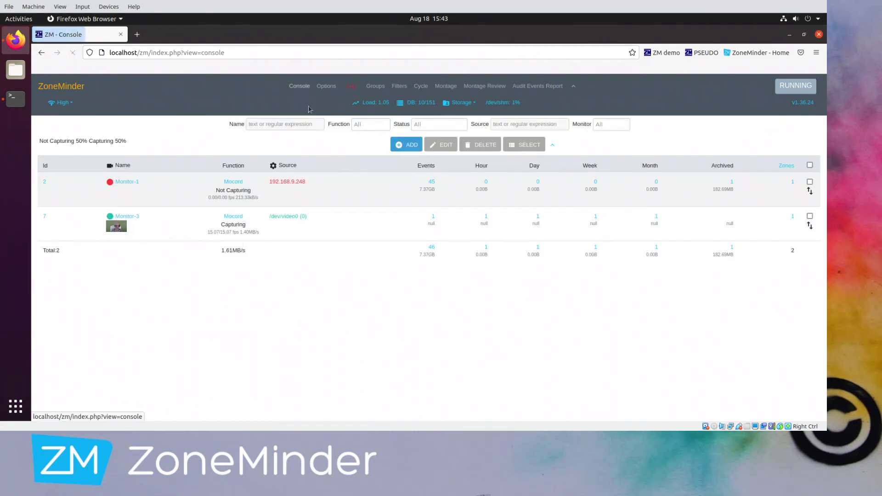
left_click(294, 217)
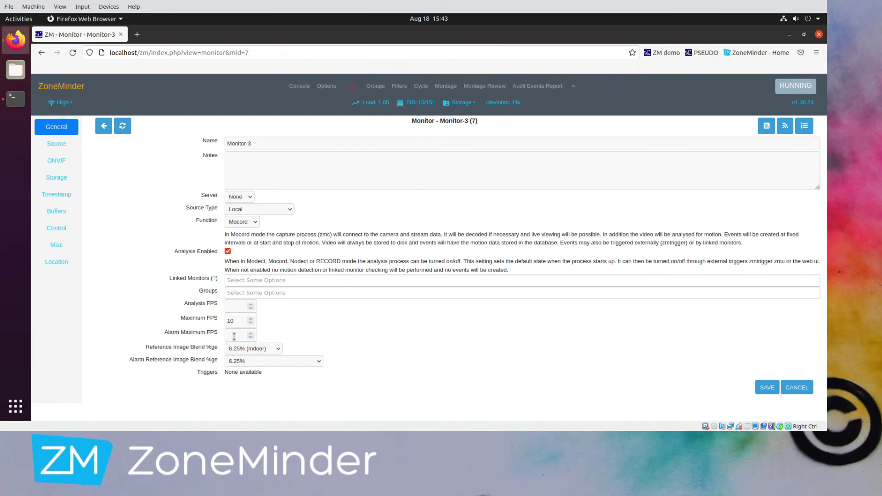
left_click(234, 337)
type("15")
left_click(768, 388)
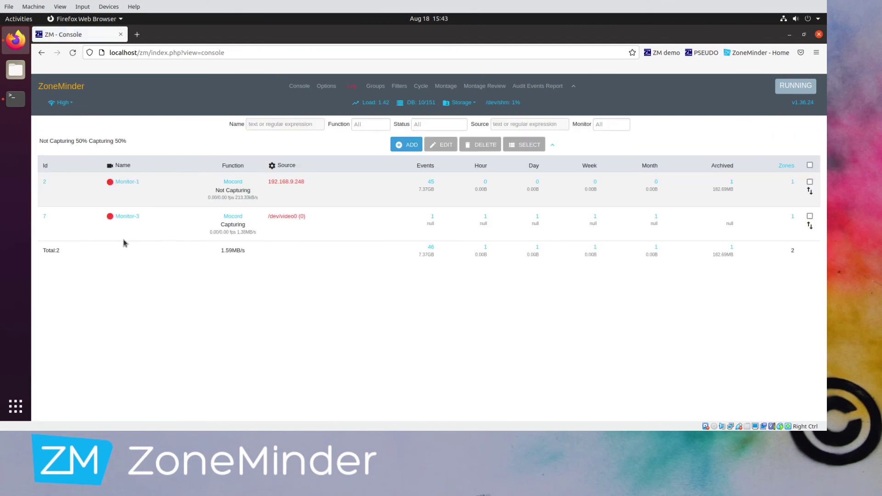
Step: Trigger an alarm on Monitor-3's live feed, raising its events to 2 (45.91MB), then return to the console
left_click(125, 217)
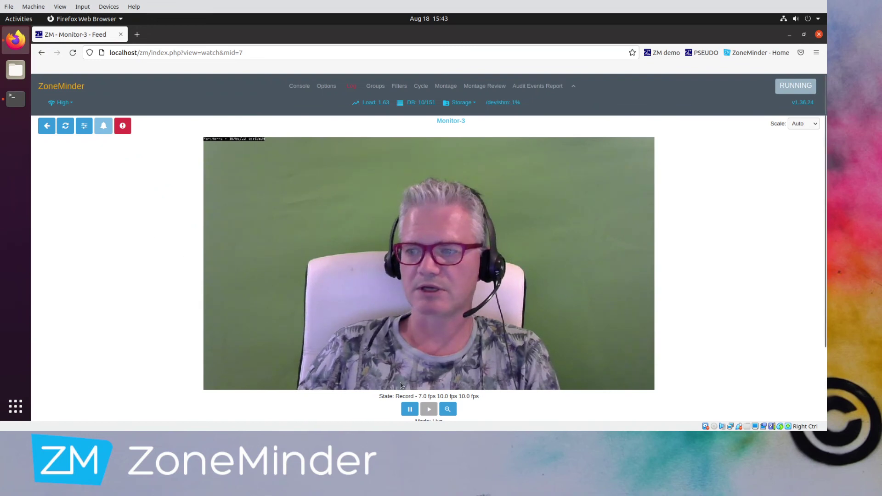
left_click_drag(430, 398, 449, 398)
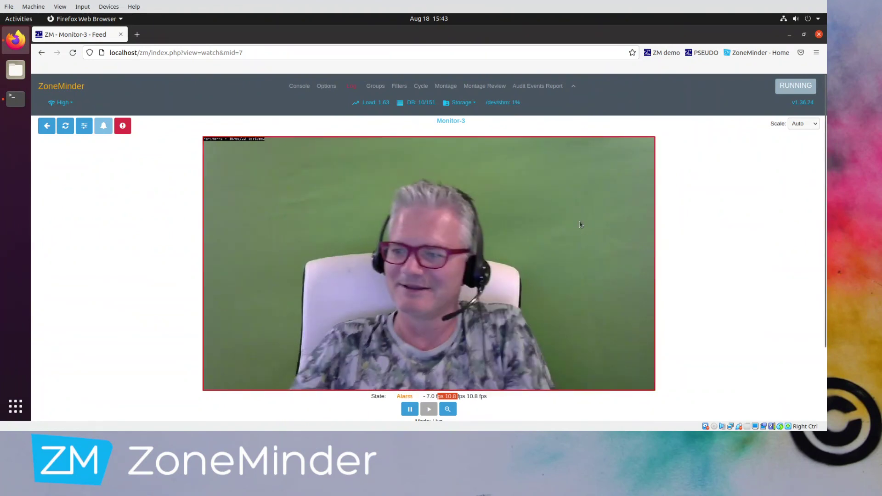
left_click(299, 89)
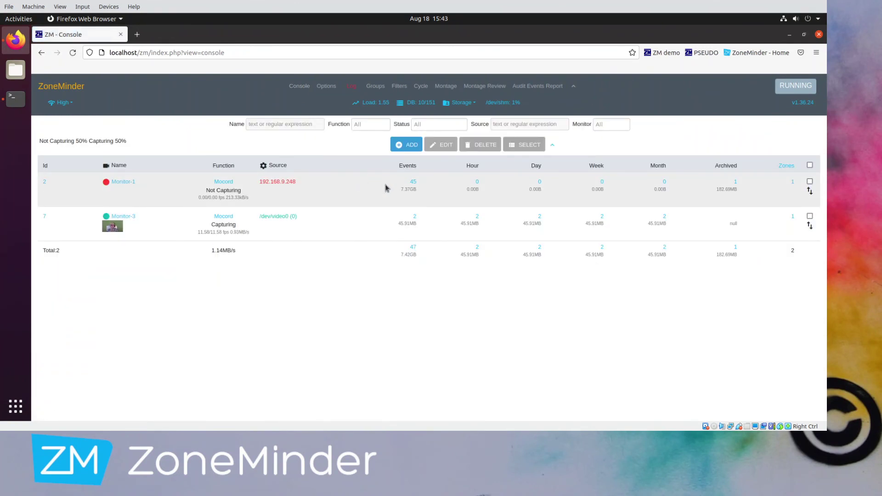